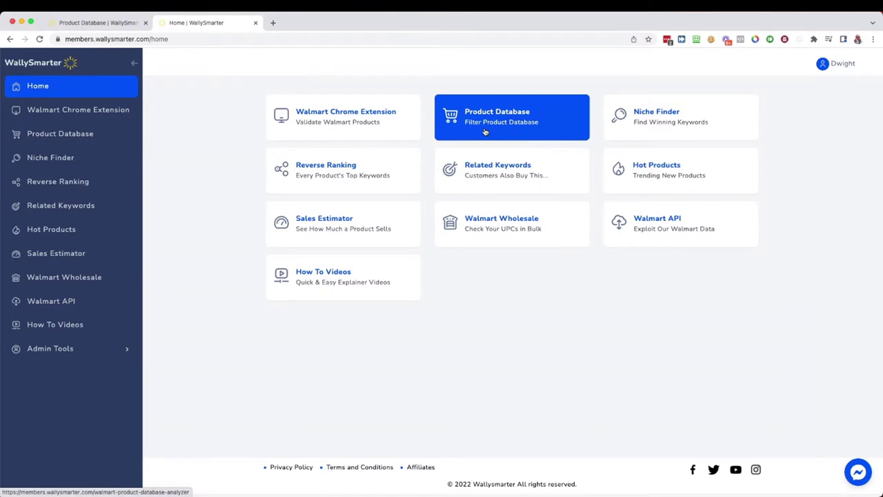
- Open the Product Database and apply the First Timer preset (price 20–40, sales over 100, reviews under 50)
{"action": "left_click", "coordinate": [485, 131]}
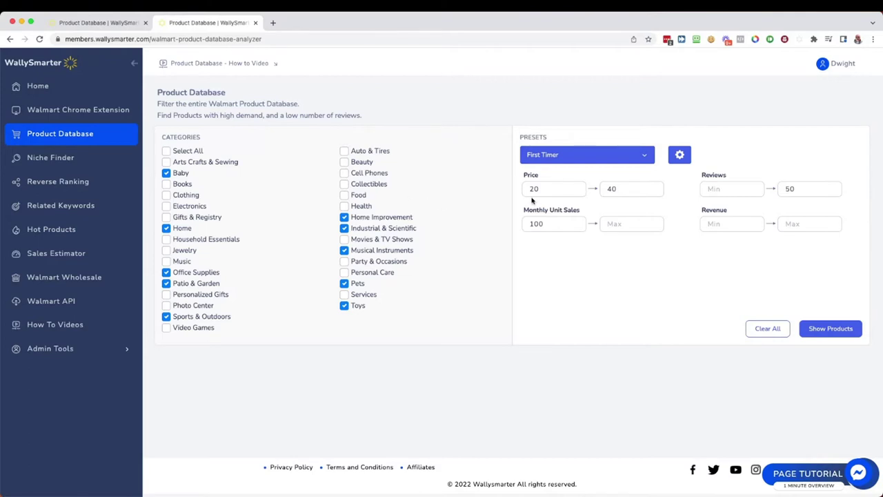
{"action": "left_click", "coordinate": [578, 156]}
{"action": "mouse_move", "coordinate": [553, 202]}
{"action": "scroll", "coordinate": [680, 200], "scroll_direction": "down", "scroll_amount": 1}
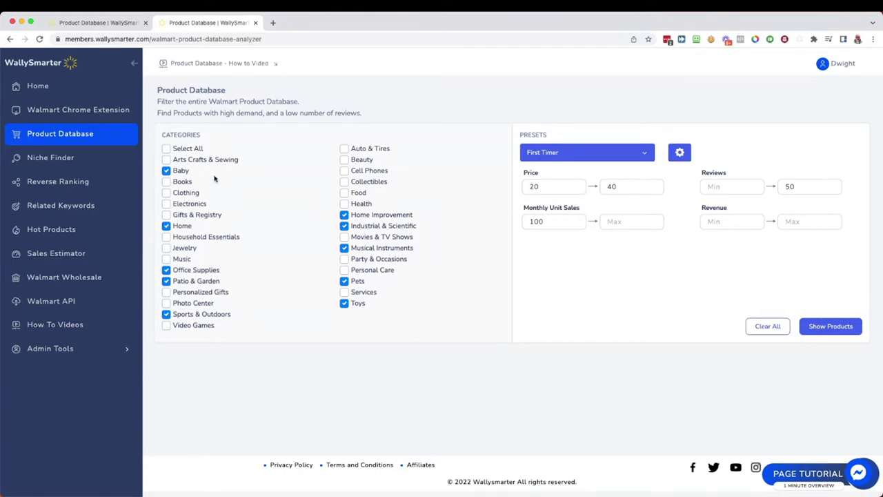
- Clear every product category so only Home stays ticked
{"action": "left_click", "coordinate": [166, 149]}
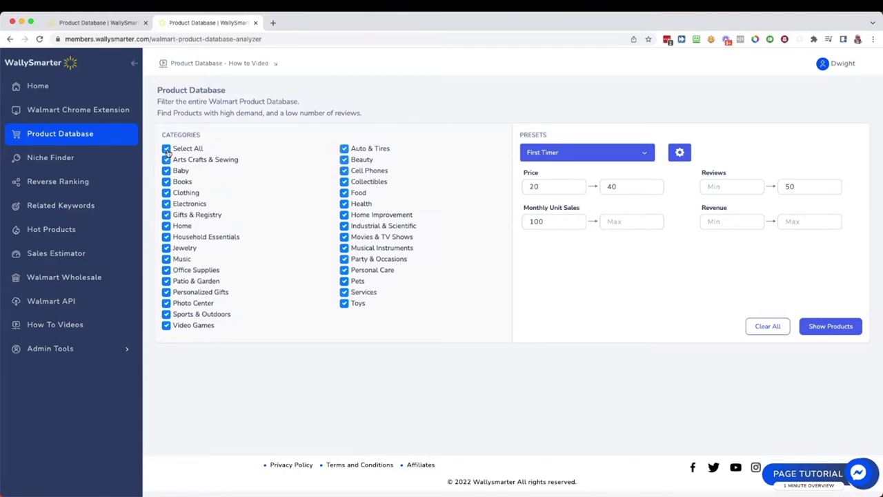
{"action": "left_click", "coordinate": [167, 149]}
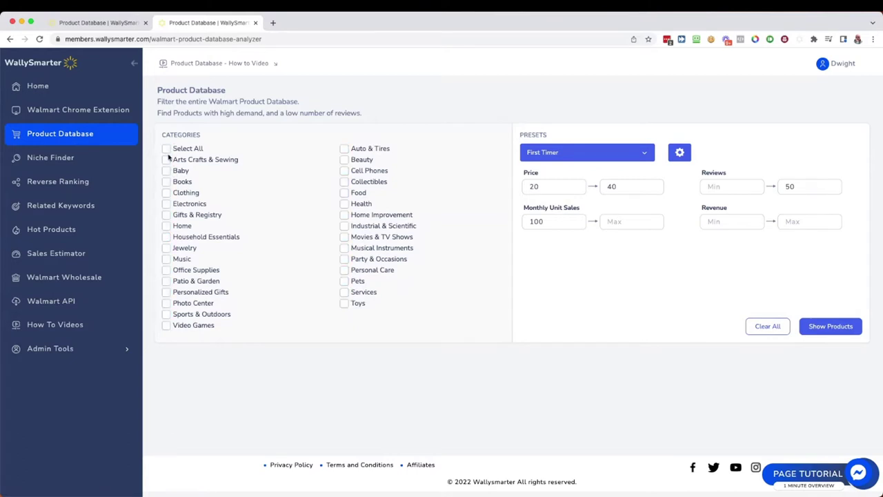
{"action": "left_click", "coordinate": [166, 228]}
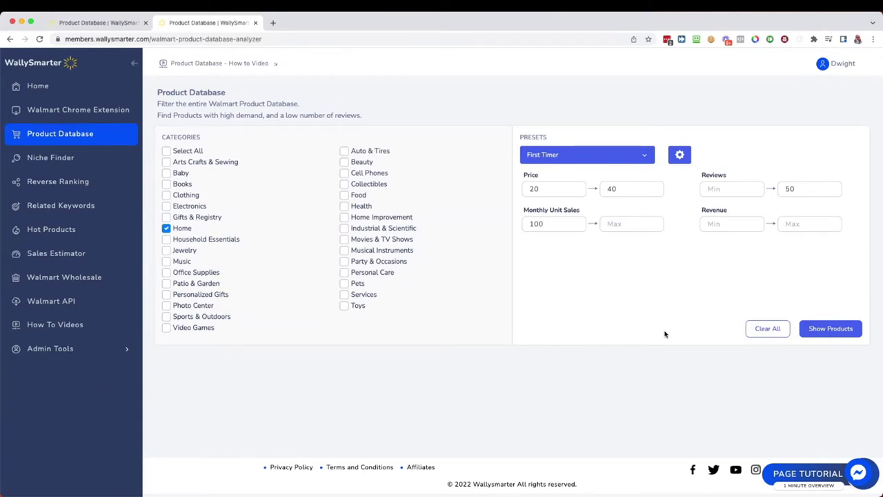
{"action": "scroll", "coordinate": [812, 377], "scroll_direction": "down", "scroll_amount": 1}
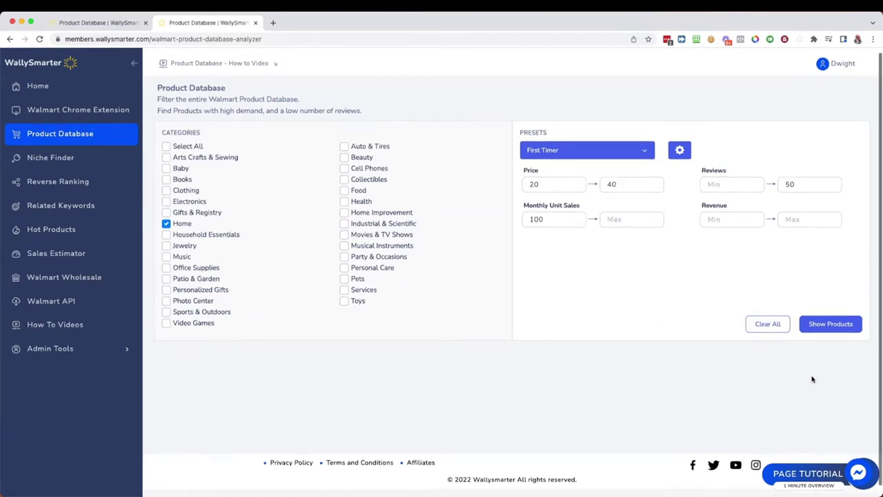
- List the matching Home products, 100 results per page
{"action": "left_click", "coordinate": [828, 324]}
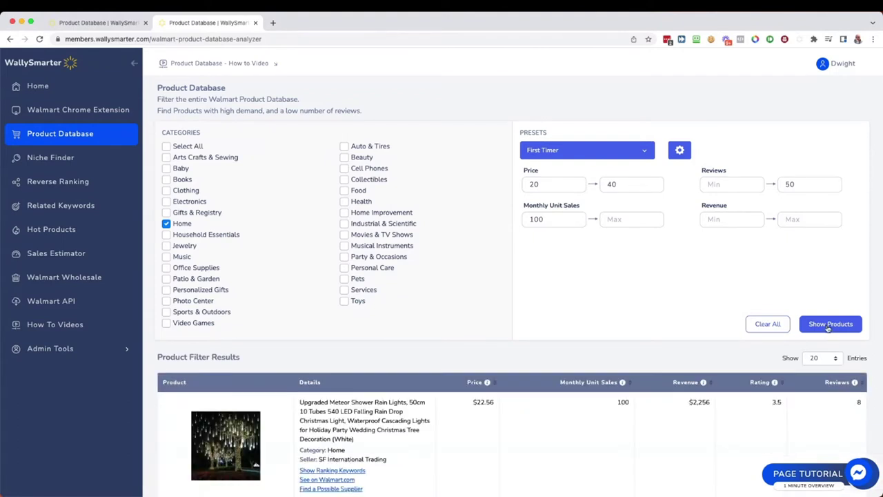
{"action": "mouse_move", "coordinate": [597, 386]}
{"action": "scroll", "coordinate": [597, 387], "scroll_direction": "down", "scroll_amount": 2}
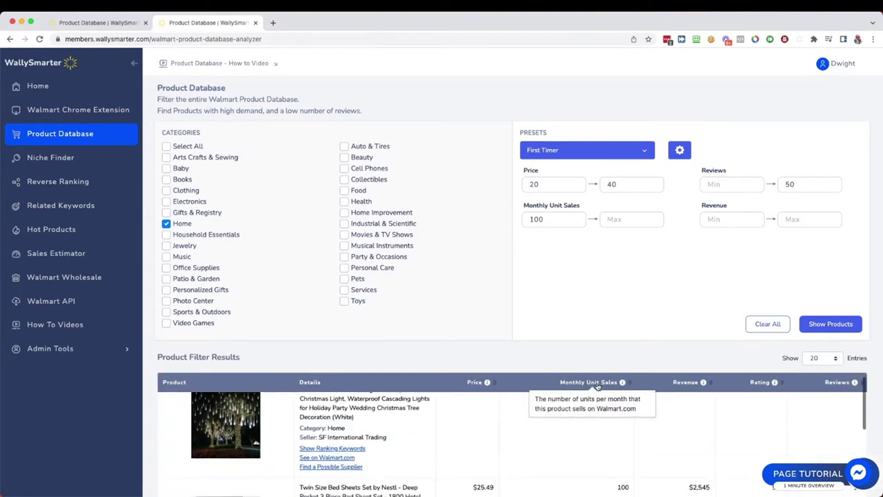
{"action": "left_click", "coordinate": [837, 359]}
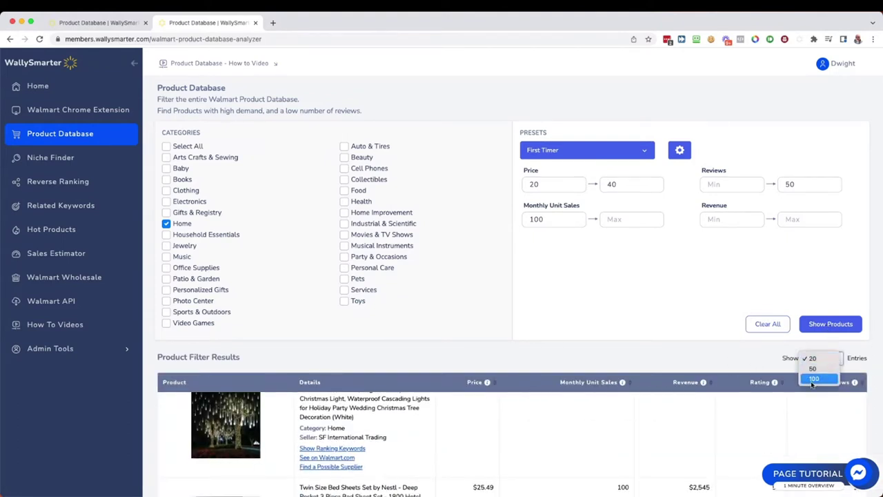
{"action": "left_click", "coordinate": [813, 379]}
- Scroll to the last of the 51 results, the Fragrantt laundry bag hamper at $27.51
{"action": "scroll", "coordinate": [623, 338], "scroll_direction": "down", "scroll_amount": 5}
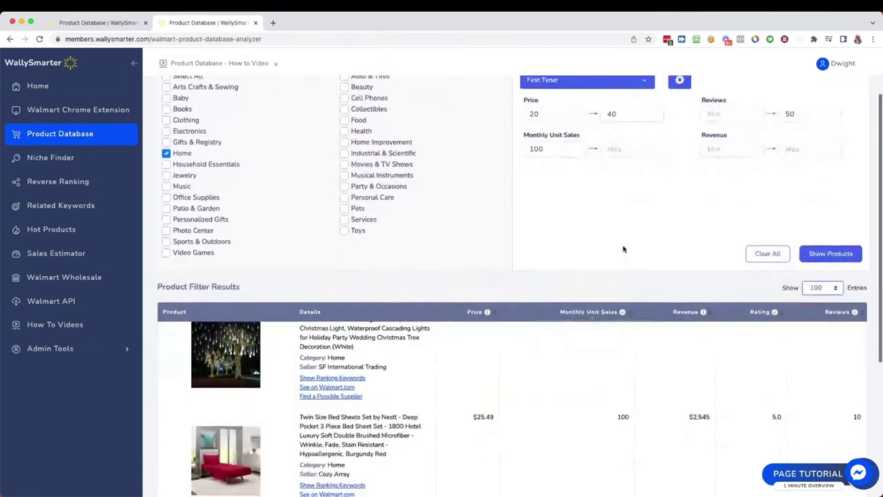
{"action": "scroll", "coordinate": [637, 112], "scroll_direction": "down", "scroll_amount": 2}
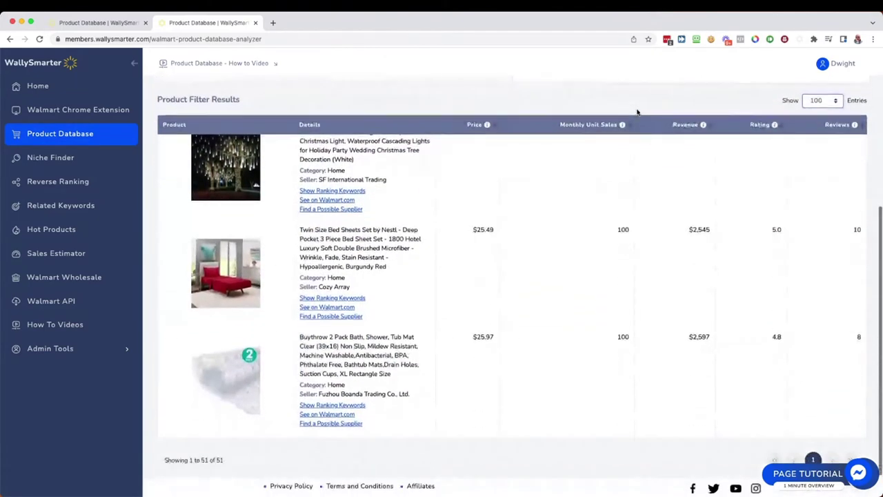
{"action": "scroll", "coordinate": [580, 258], "scroll_direction": "down", "scroll_amount": 5}
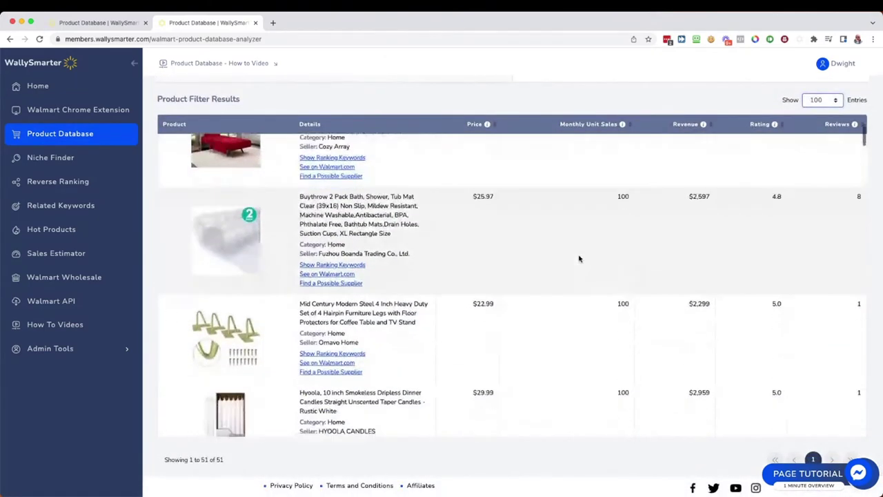
{"action": "scroll", "coordinate": [578, 259], "scroll_direction": "down", "scroll_amount": 5}
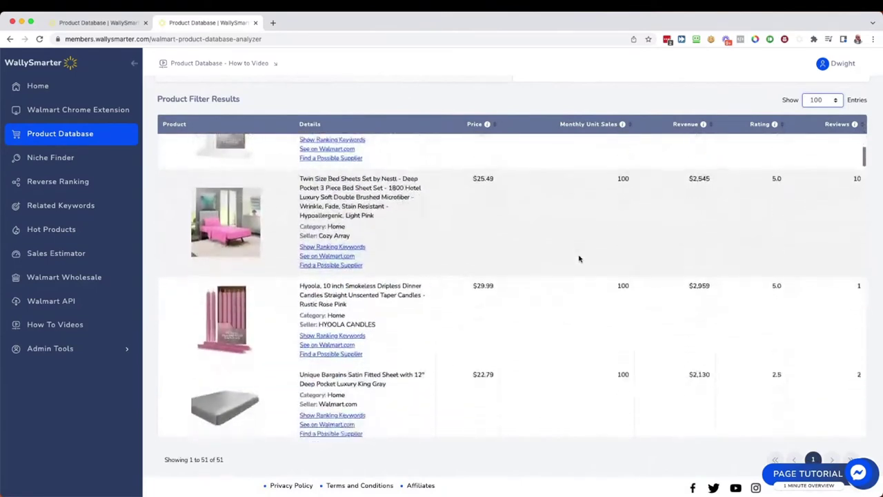
{"action": "scroll", "coordinate": [579, 259], "scroll_direction": "down", "scroll_amount": 6}
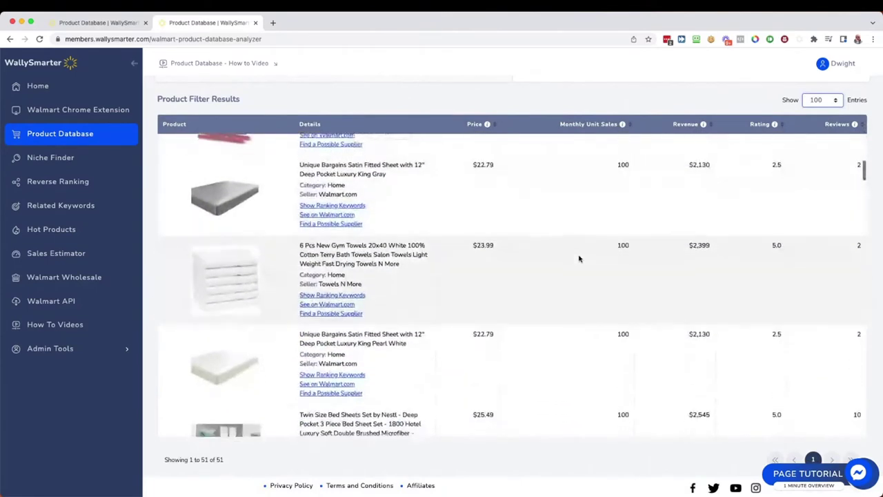
{"action": "scroll", "coordinate": [579, 259], "scroll_direction": "down", "scroll_amount": 5}
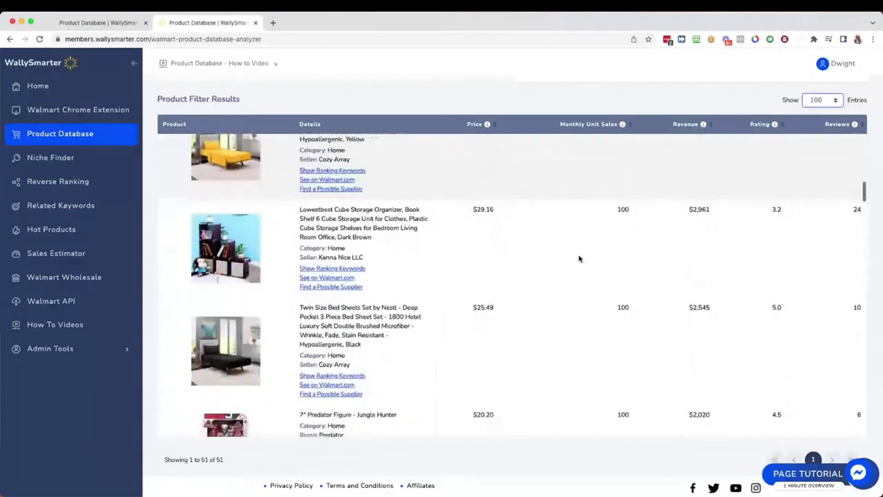
{"action": "scroll", "coordinate": [578, 258], "scroll_direction": "down", "scroll_amount": 5}
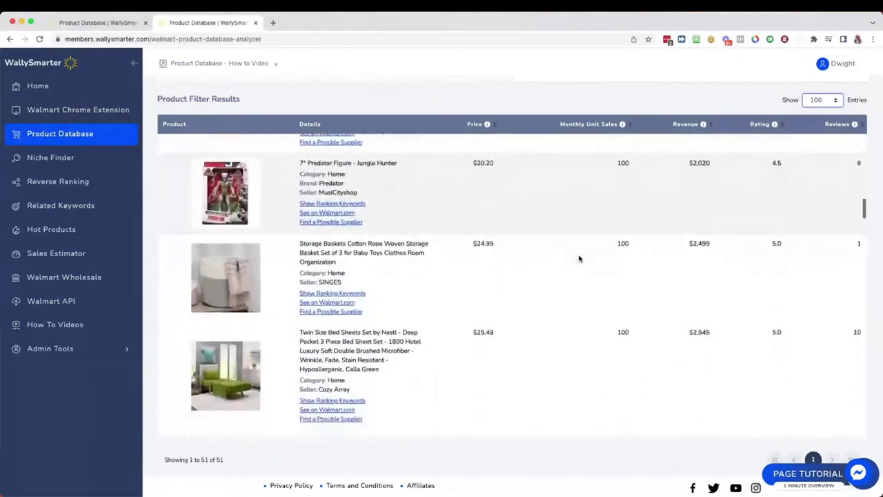
{"action": "scroll", "coordinate": [578, 259], "scroll_direction": "down", "scroll_amount": 4}
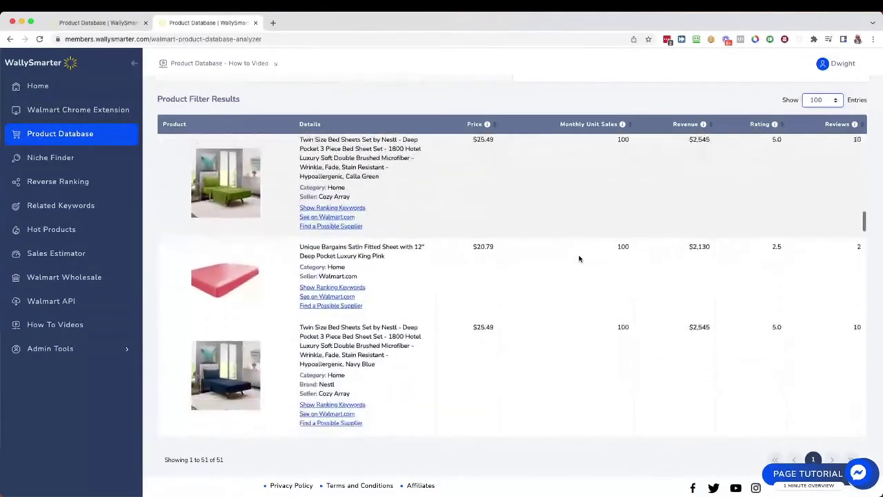
{"action": "scroll", "coordinate": [579, 259], "scroll_direction": "down", "scroll_amount": 10}
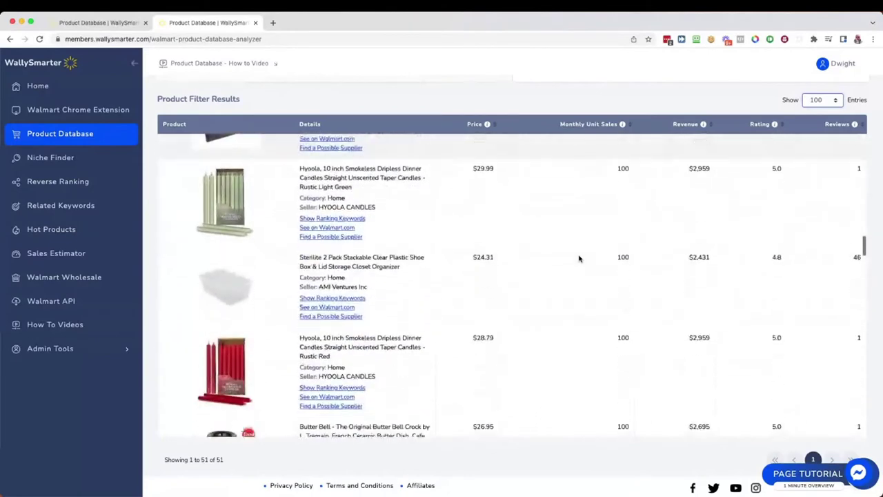
{"action": "scroll", "coordinate": [579, 259], "scroll_direction": "down", "scroll_amount": 4}
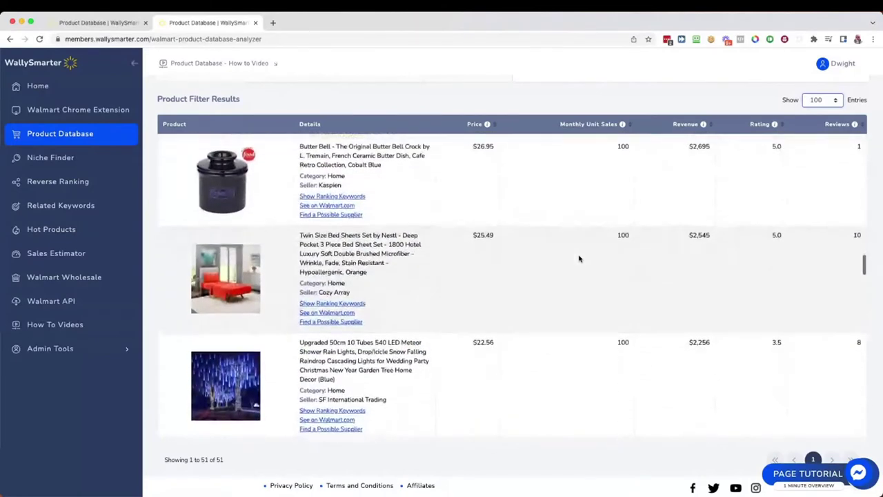
{"action": "scroll", "coordinate": [579, 259], "scroll_direction": "down", "scroll_amount": 5}
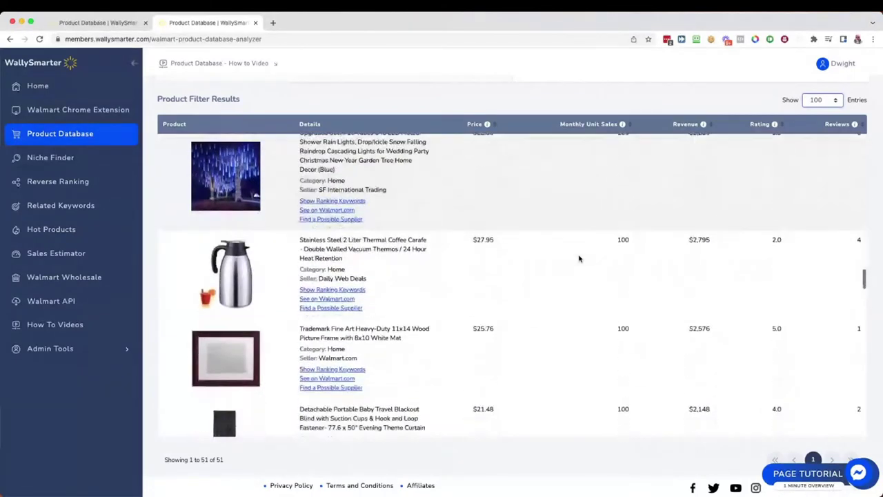
{"action": "scroll", "coordinate": [579, 259], "scroll_direction": "down", "scroll_amount": 8}
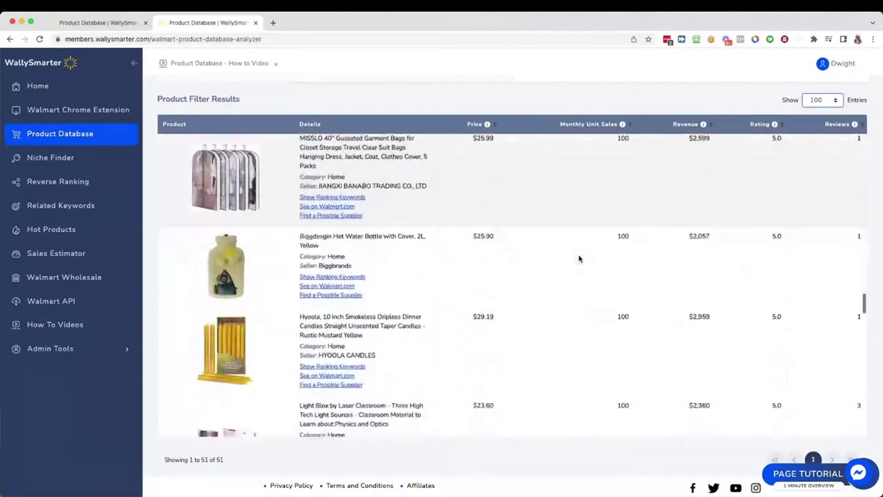
{"action": "scroll", "coordinate": [579, 259], "scroll_direction": "down", "scroll_amount": 10}
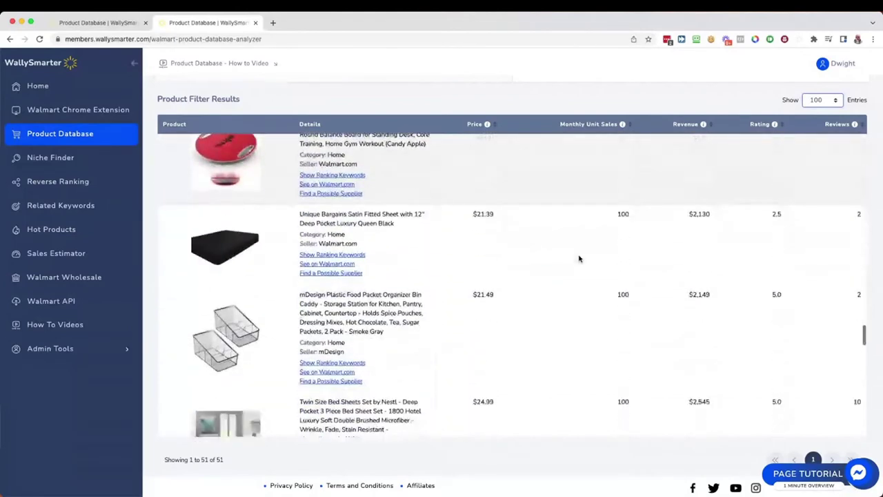
{"action": "scroll", "coordinate": [579, 259], "scroll_direction": "down", "scroll_amount": 12}
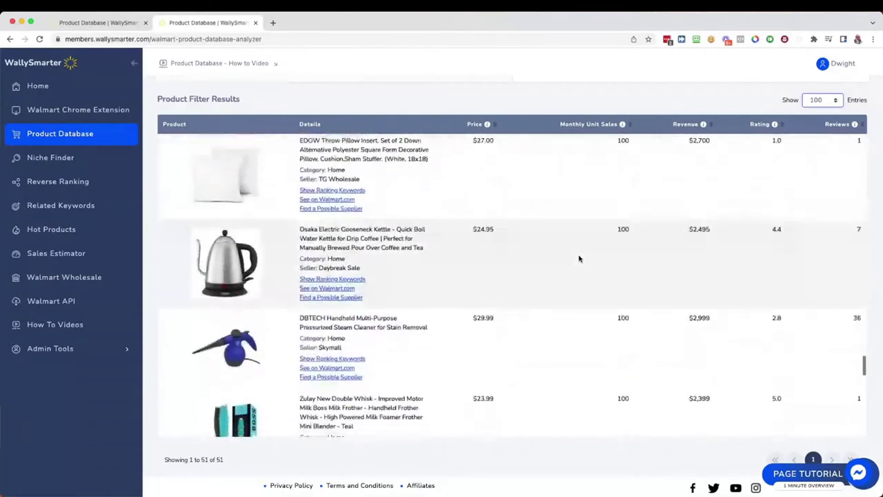
{"action": "scroll", "coordinate": [579, 258], "scroll_direction": "down", "scroll_amount": 10}
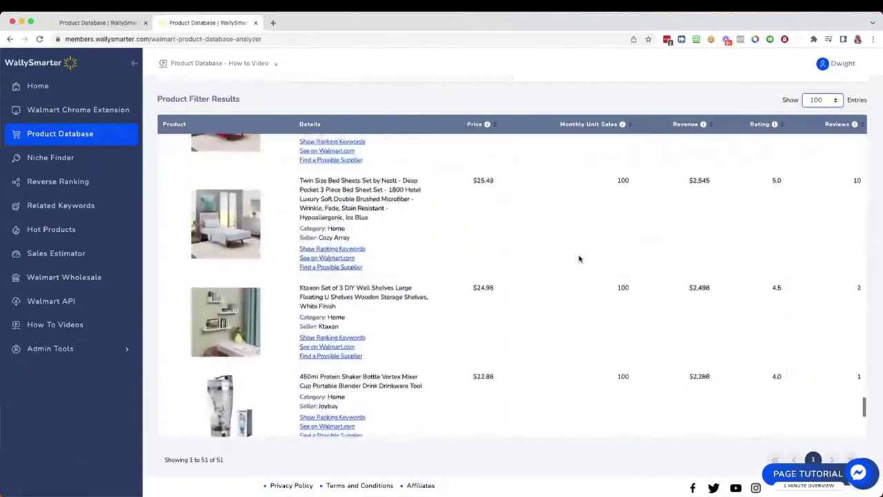
{"action": "scroll", "coordinate": [578, 259], "scroll_direction": "down", "scroll_amount": 4}
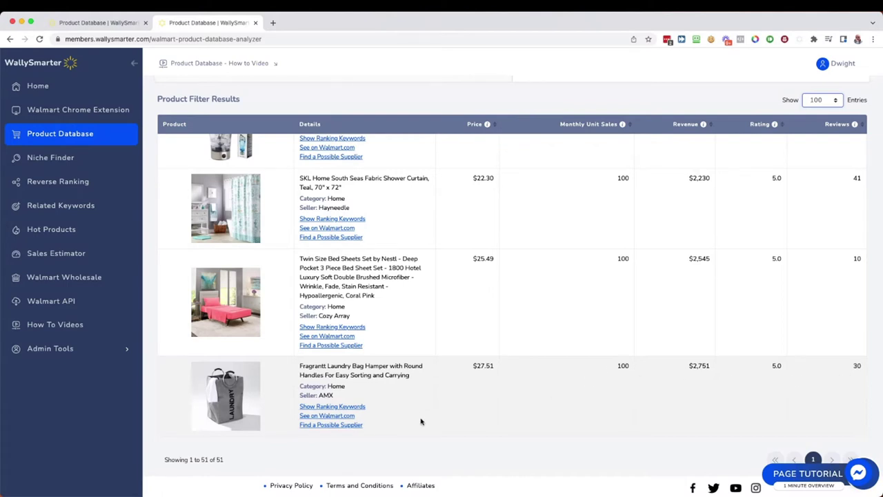
{"action": "scroll", "coordinate": [423, 421], "scroll_direction": "up", "scroll_amount": 1}
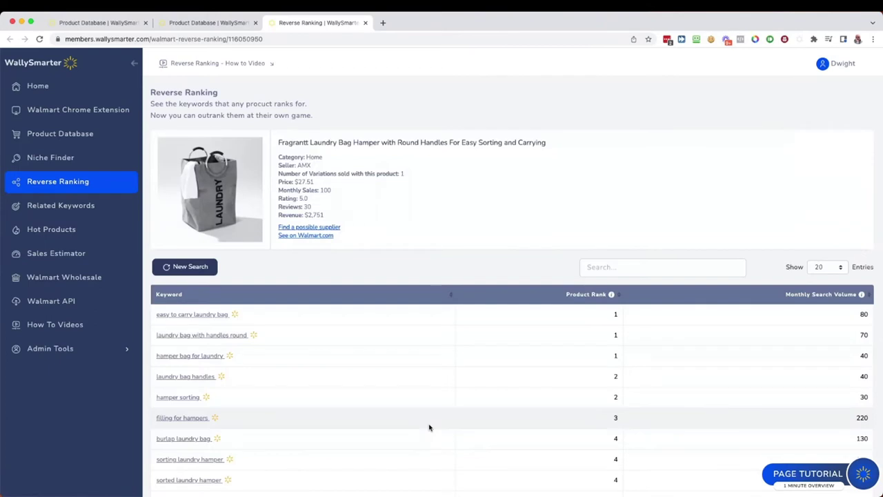
- Show the hamper's Reverse Ranking keywords 100 per page
{"action": "scroll", "coordinate": [565, 233], "scroll_direction": "down", "scroll_amount": 5}
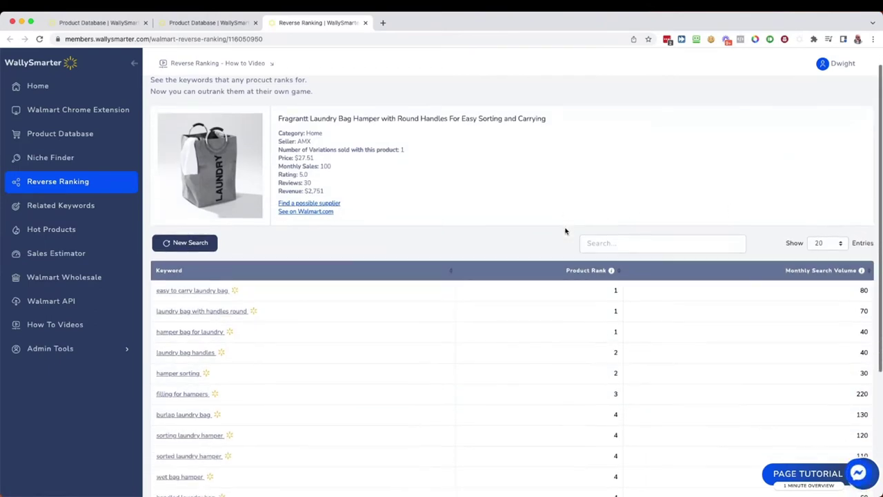
{"action": "scroll", "coordinate": [507, 139], "scroll_direction": "down", "scroll_amount": 2}
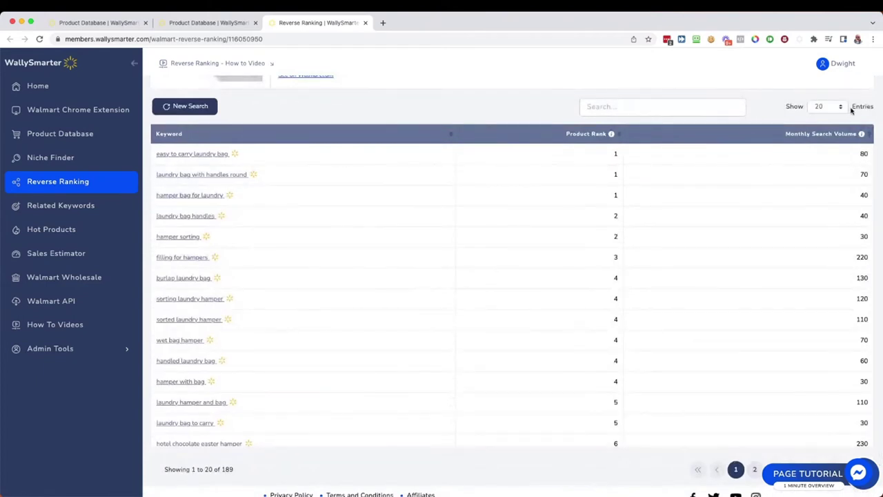
{"action": "left_click", "coordinate": [841, 109]}
{"action": "left_click", "coordinate": [828, 125]}
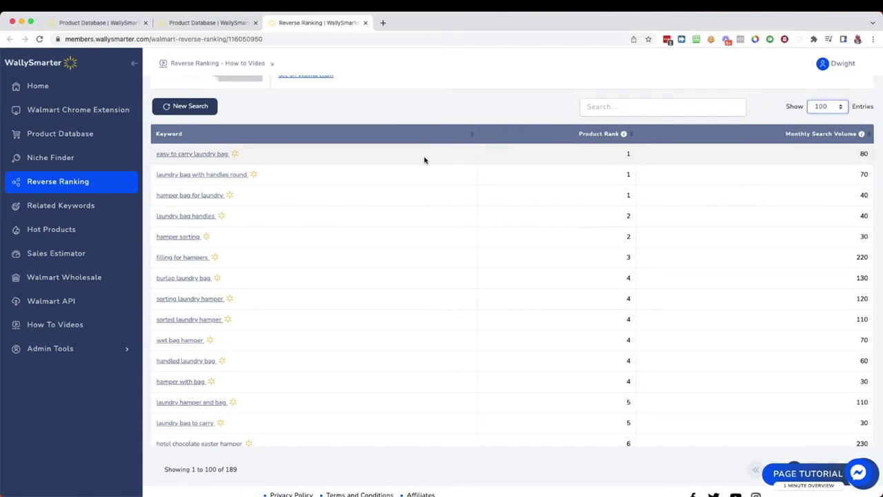
- Scroll through the 189 keywords, reviewing product rank and monthly search volume
{"action": "scroll", "coordinate": [425, 160], "scroll_direction": "up", "scroll_amount": 1}
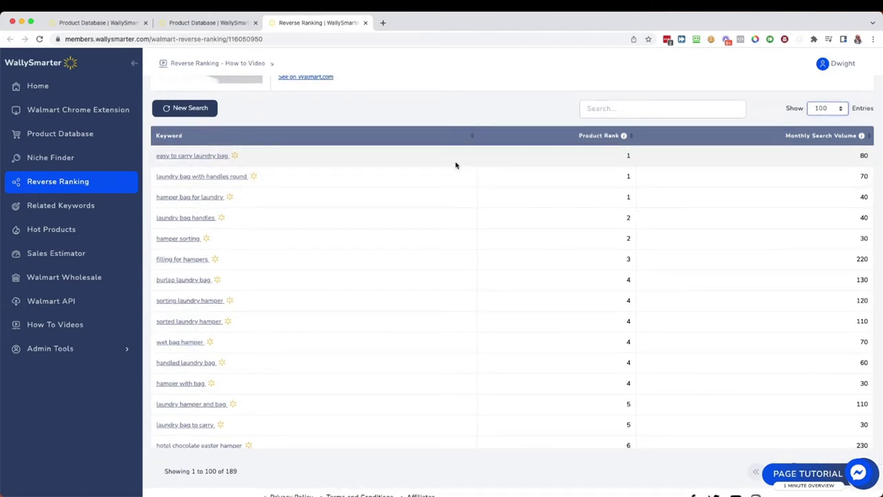
{"action": "scroll", "coordinate": [455, 166], "scroll_direction": "up", "scroll_amount": 3}
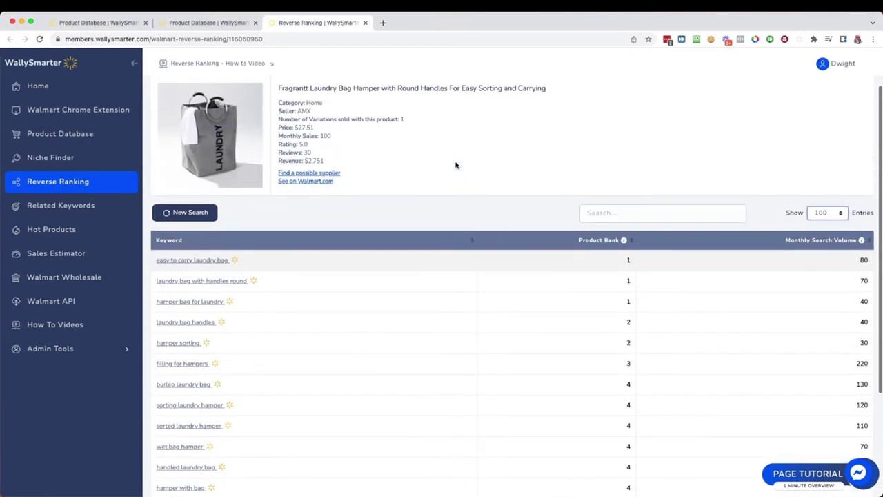
{"action": "scroll", "coordinate": [459, 177], "scroll_direction": "down", "scroll_amount": 2}
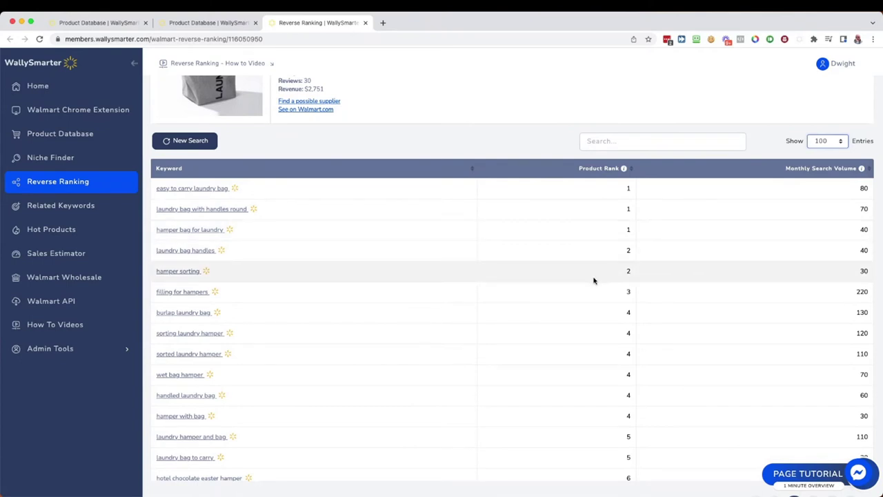
{"action": "scroll", "coordinate": [579, 424], "scroll_direction": "down", "scroll_amount": 1}
{"action": "scroll", "coordinate": [579, 425], "scroll_direction": "down", "scroll_amount": 6}
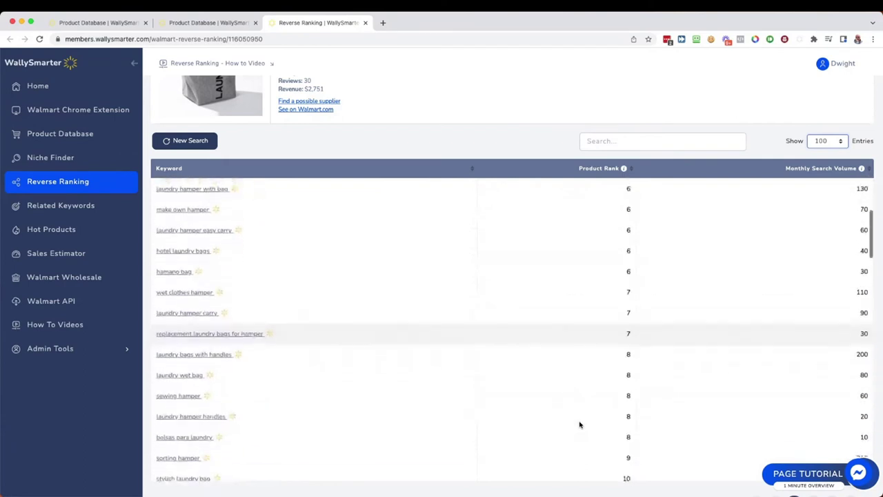
{"action": "scroll", "coordinate": [580, 425], "scroll_direction": "down", "scroll_amount": 3}
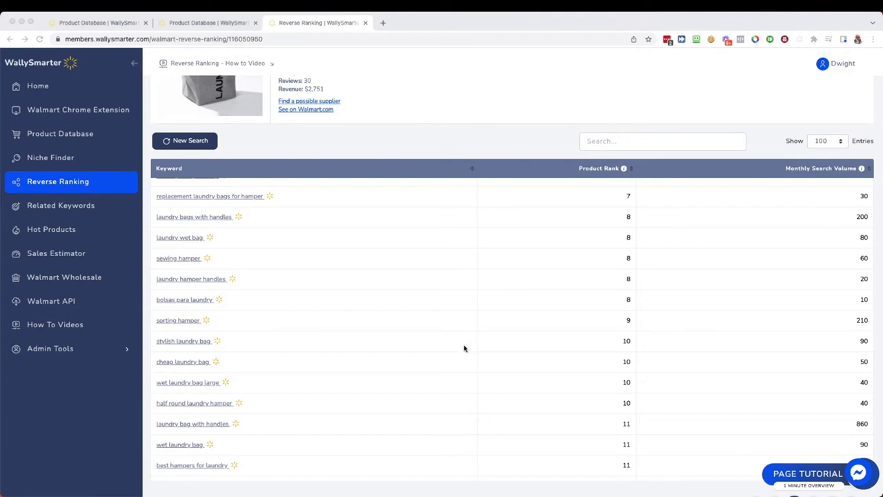
{"action": "scroll", "coordinate": [462, 335], "scroll_direction": "down", "scroll_amount": 3}
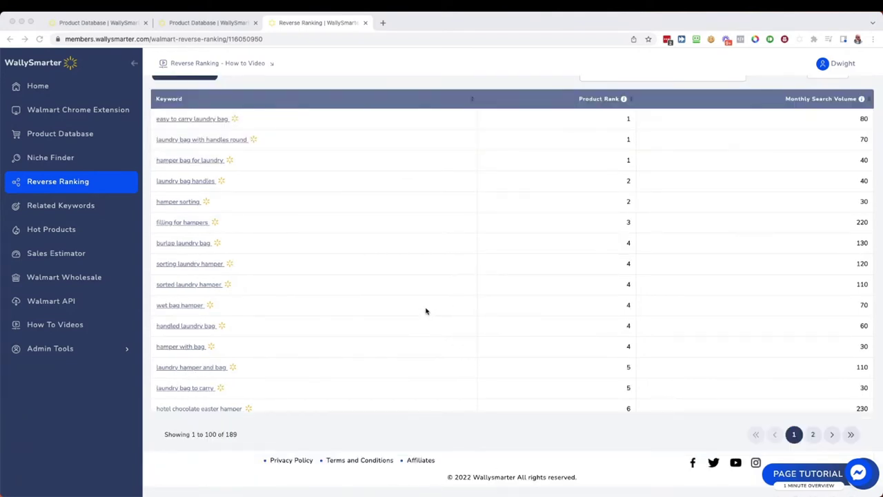
{"action": "scroll", "coordinate": [426, 311], "scroll_direction": "up", "scroll_amount": 1}
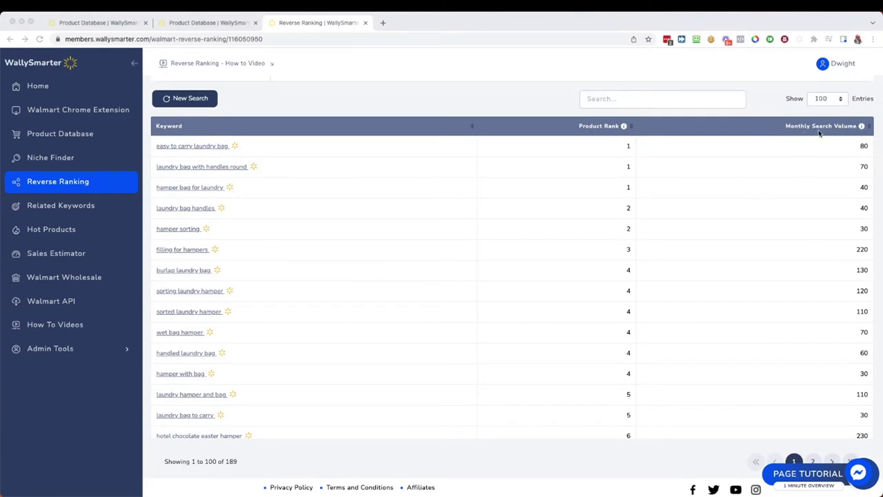
- Sort the hamper's keywords by monthly search volume, highest first
{"action": "left_click", "coordinate": [868, 131]}
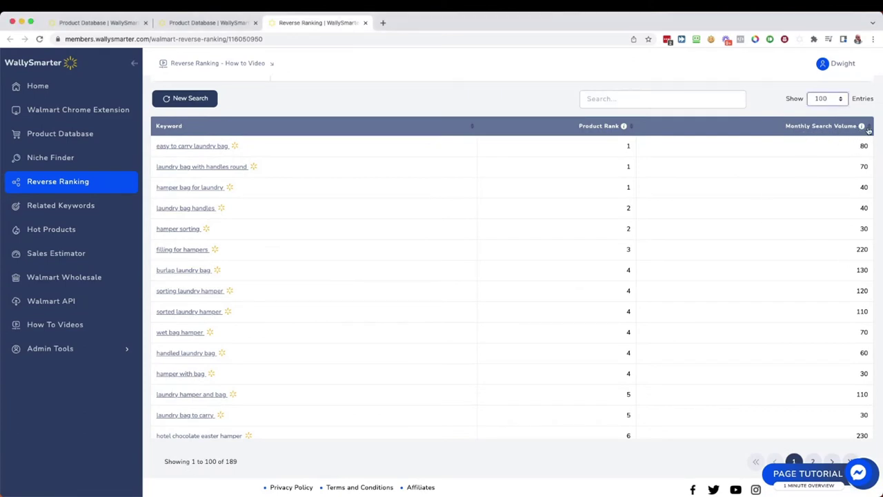
{"action": "left_click", "coordinate": [868, 131]}
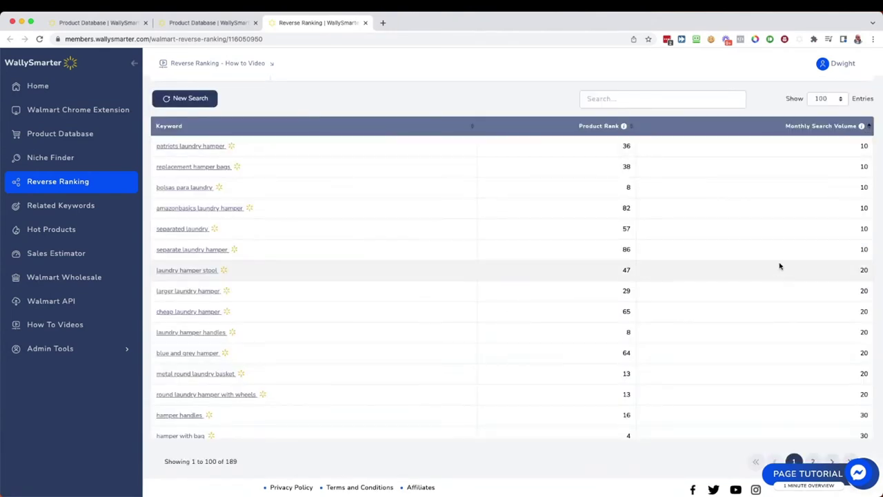
{"action": "left_click", "coordinate": [870, 130]}
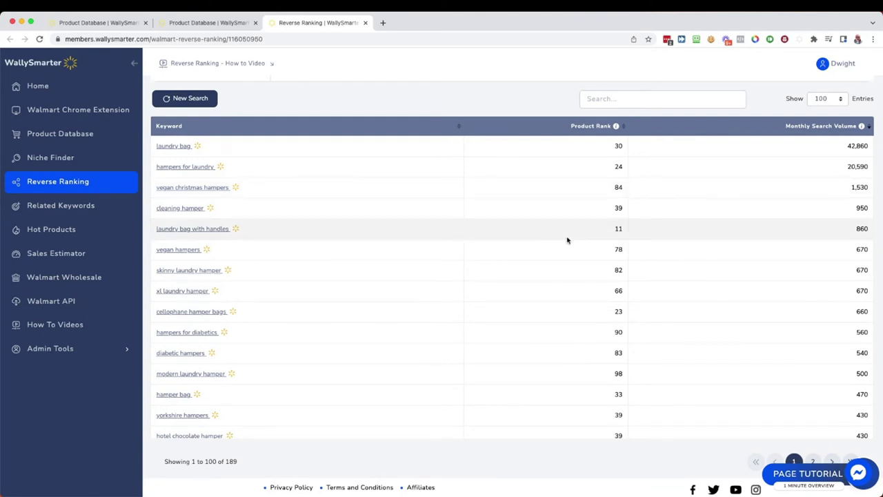
{"action": "scroll", "coordinate": [567, 240], "scroll_direction": "up", "scroll_amount": 3}
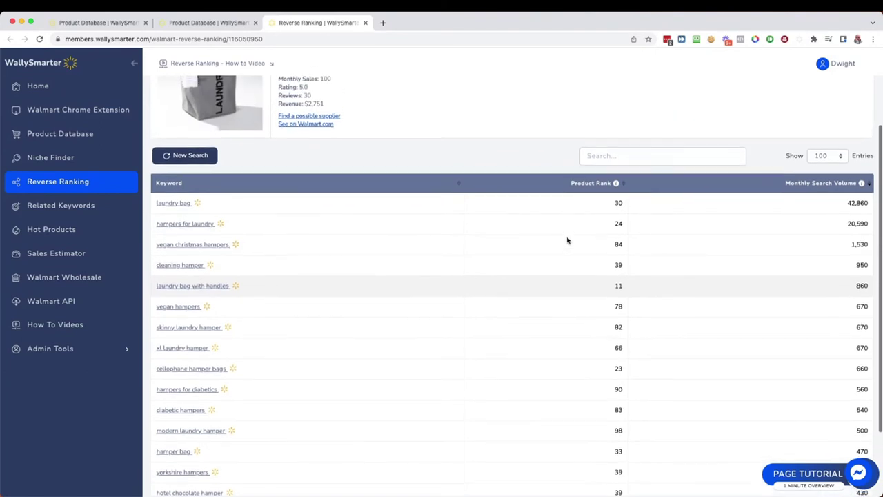
{"action": "scroll", "coordinate": [567, 240], "scroll_direction": "up", "scroll_amount": 2}
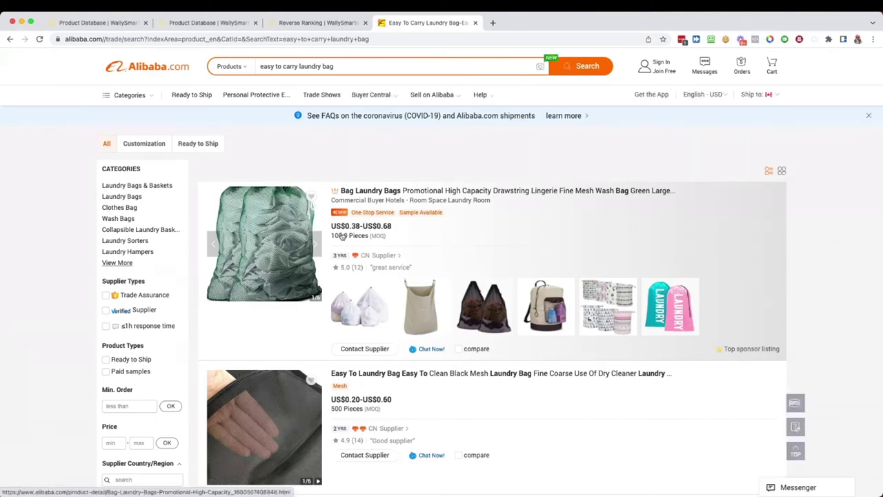
- Browse the Alibaba 'easy to carry laundry bag' results, then return to the Product Database results
{"action": "scroll", "coordinate": [380, 256], "scroll_direction": "down", "scroll_amount": 3}
{"action": "scroll", "coordinate": [384, 256], "scroll_direction": "down", "scroll_amount": 5}
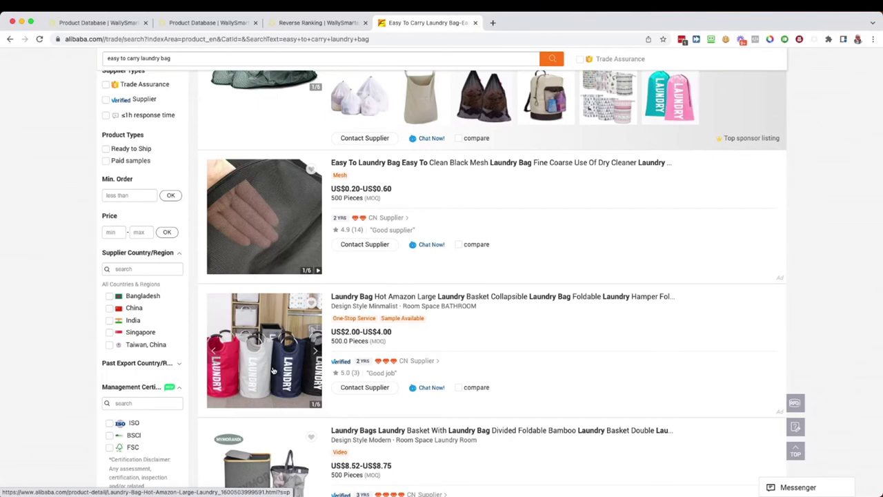
{"action": "left_click", "coordinate": [207, 22]}
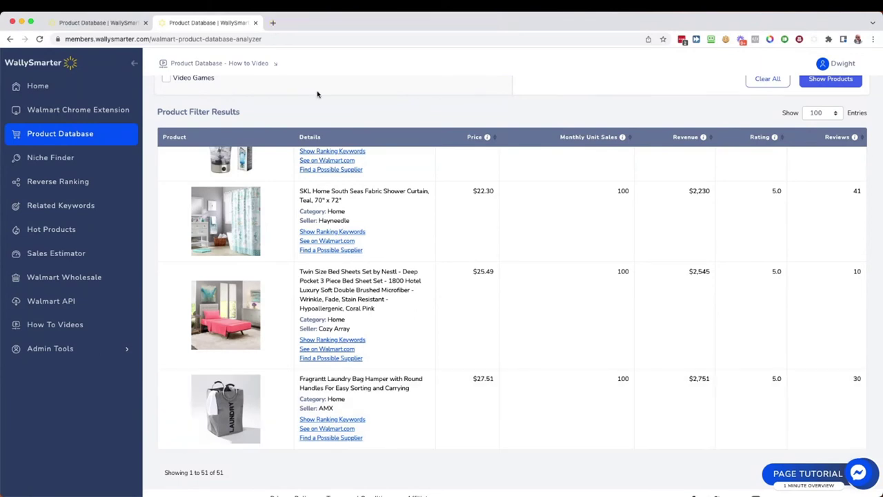
- Go to walmart.com in a new tab and search for boxing gloves
{"action": "left_click", "coordinate": [275, 24]}
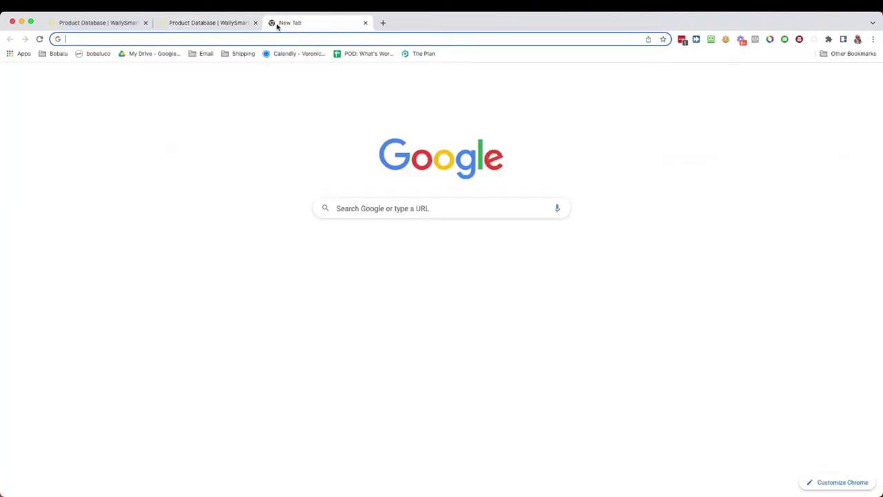
{"action": "left_click", "coordinate": [272, 40]}
{"action": "type", "text": "w"}
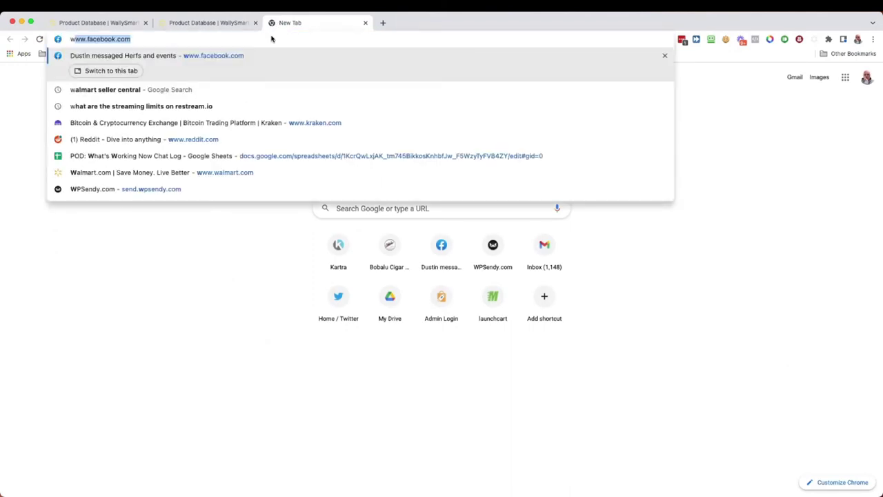
{"action": "type", "text": "almart.com"}
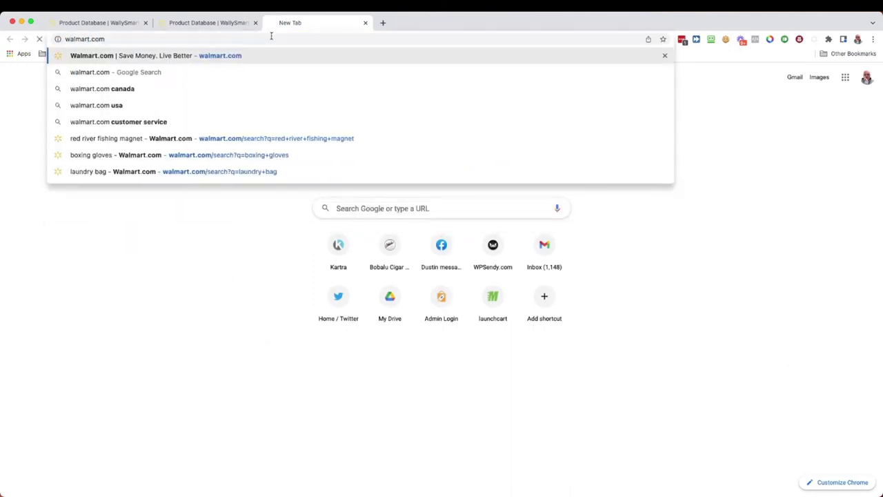
{"action": "key", "text": "Return"}
{"action": "left_click", "coordinate": [290, 67]}
{"action": "type", "text": "boxing"}
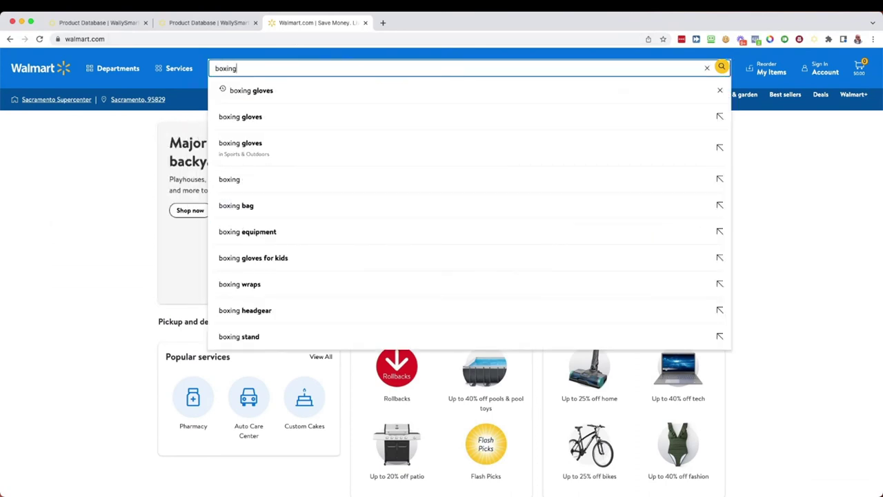
{"action": "left_click", "coordinate": [280, 89]}
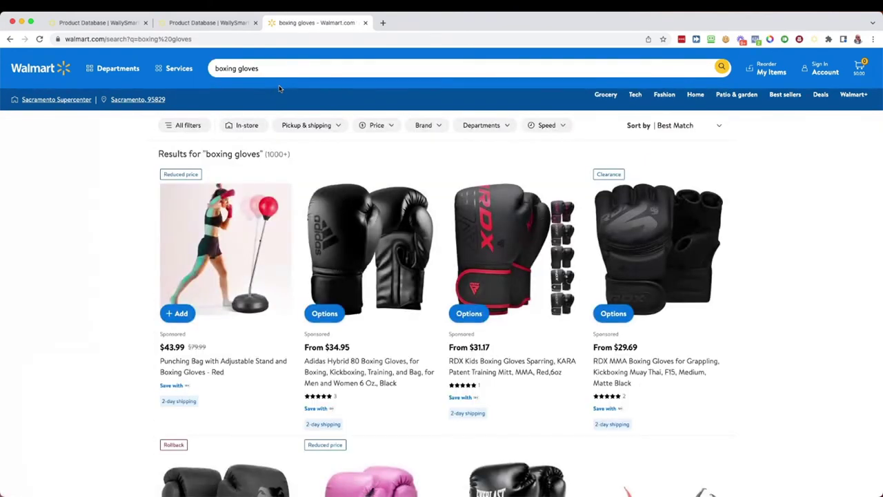
- Launch the WallySmarter overlay to load sales and revenue for the boxing gloves results
{"action": "left_click", "coordinate": [815, 41]}
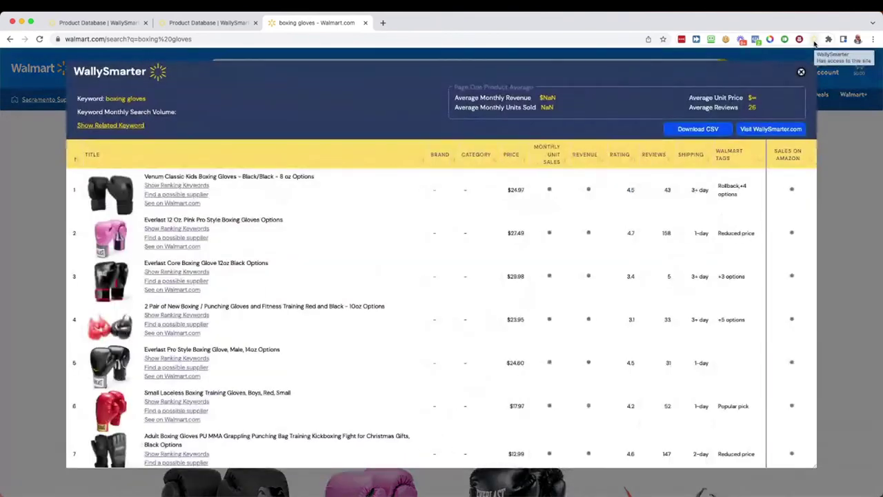